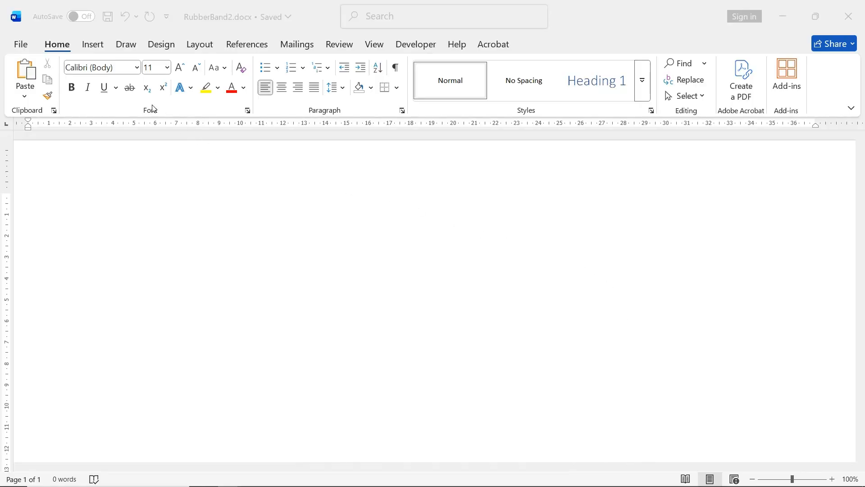
Draw an ellipse about 12.2 cm wide and 4.3 cm high in the upper part of the blank page
click(100, 46)
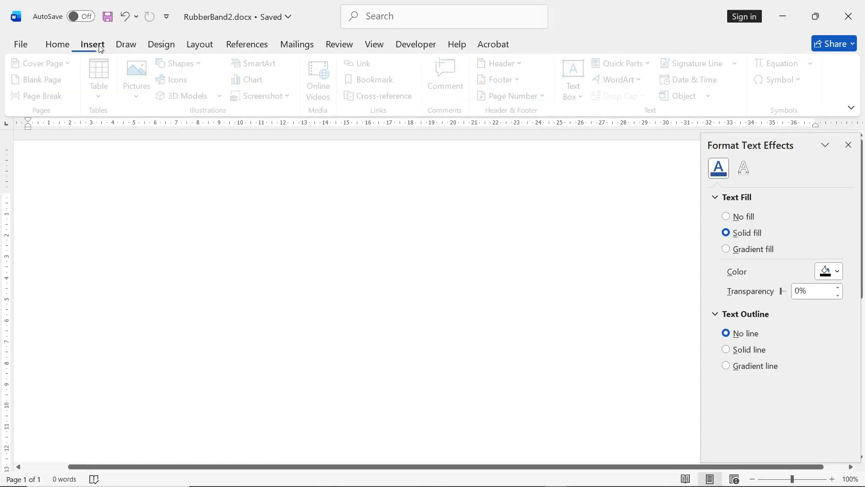
click(184, 64)
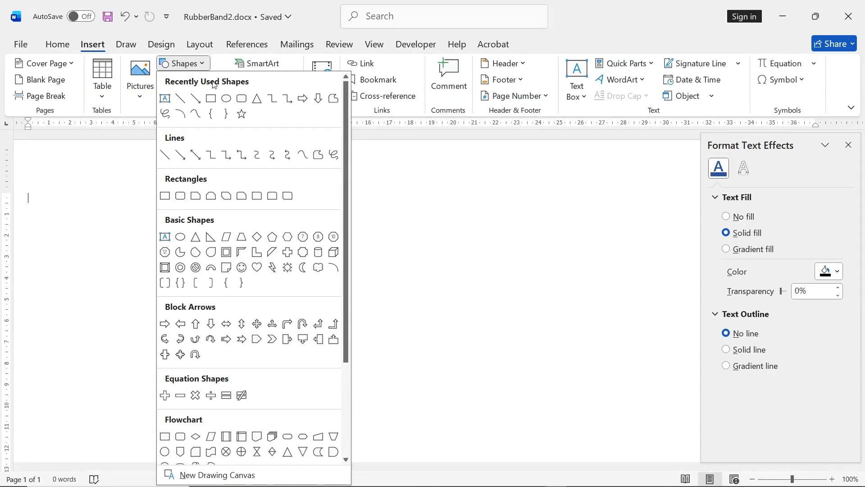
click(228, 98)
drag(173, 206, 432, 294)
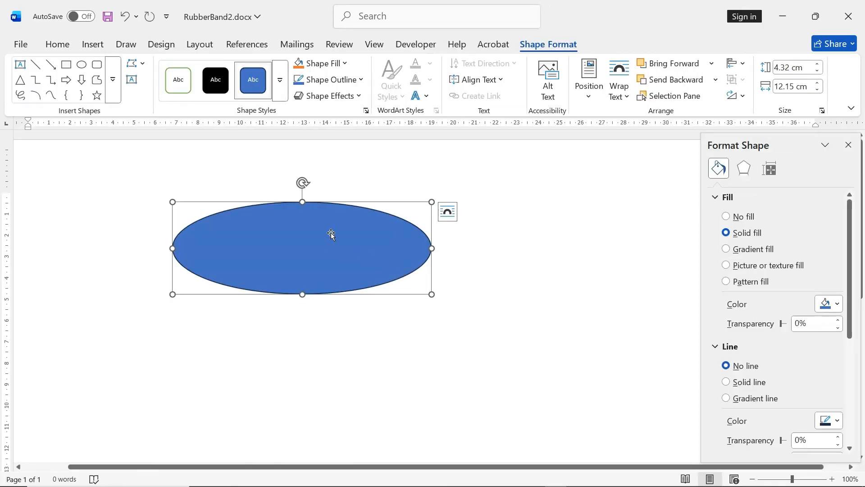
Remove the ellipse's fill and set its layout to a fixed position on the page
click(321, 63)
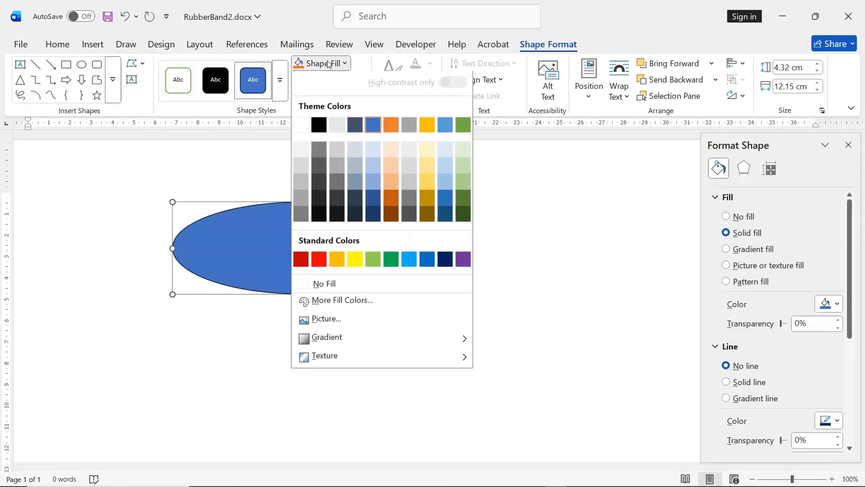
click(332, 286)
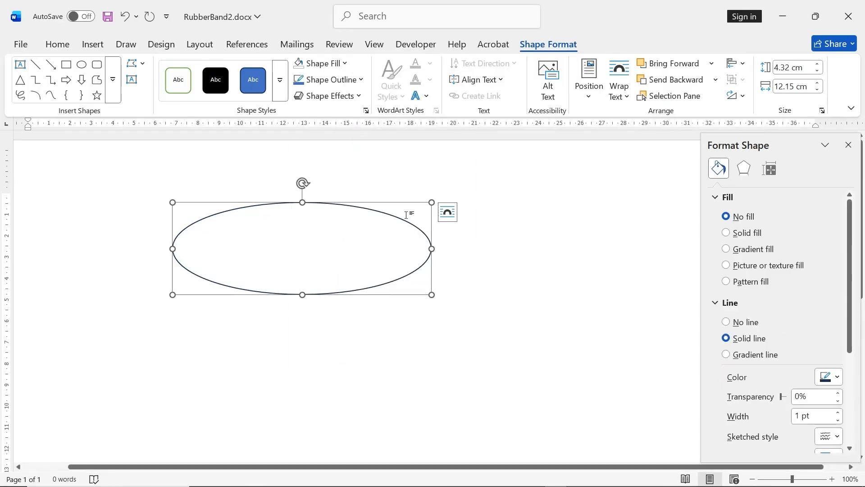
click(447, 212)
click(491, 386)
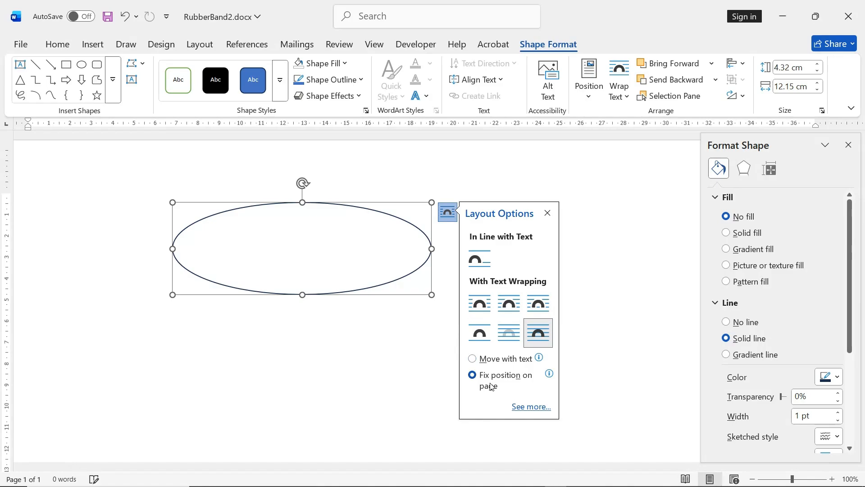
Reshape the ellipse into an irregular loop about 11.6 cm wide and 5.3 cm high by adding and moving edit points along its outline
right_click(360, 288)
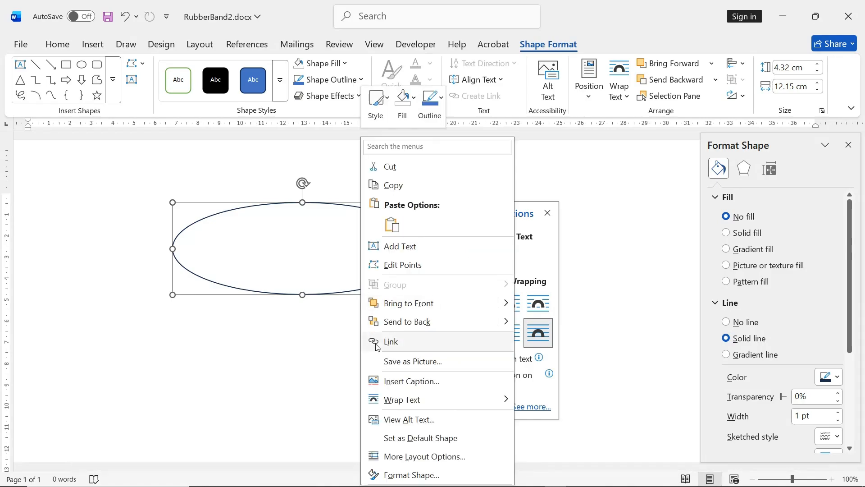
click(392, 265)
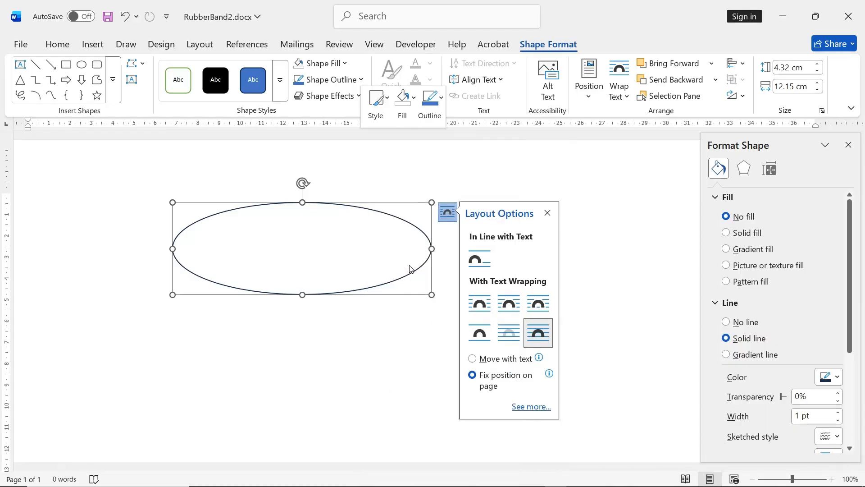
click(375, 288)
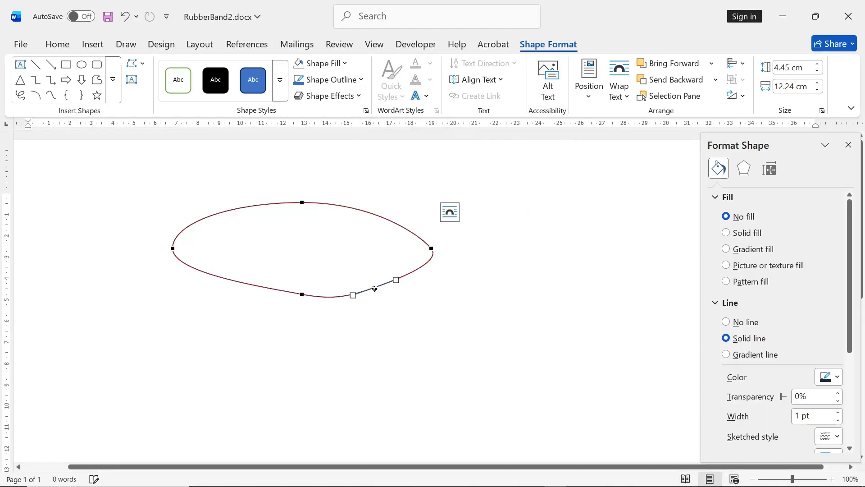
click(229, 279)
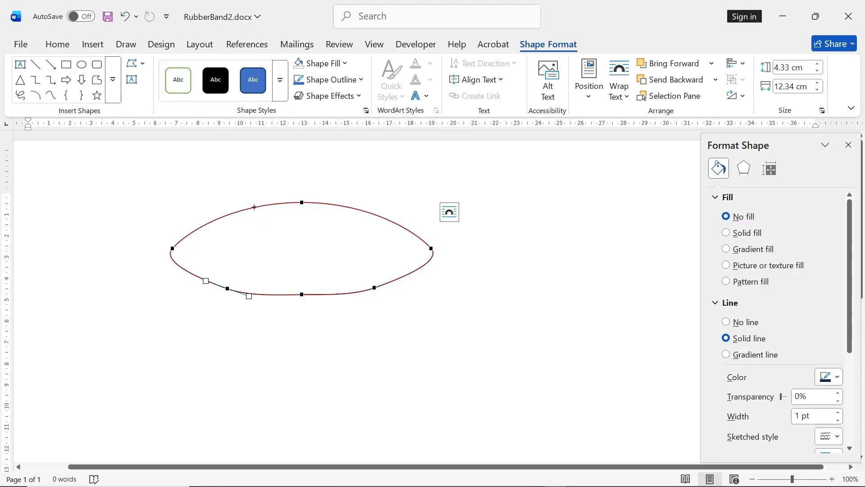
drag(250, 210, 226, 185)
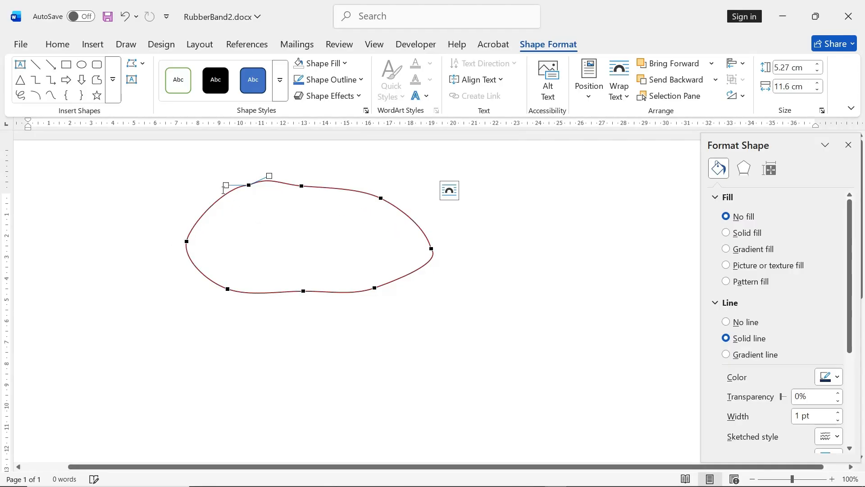
click(381, 198)
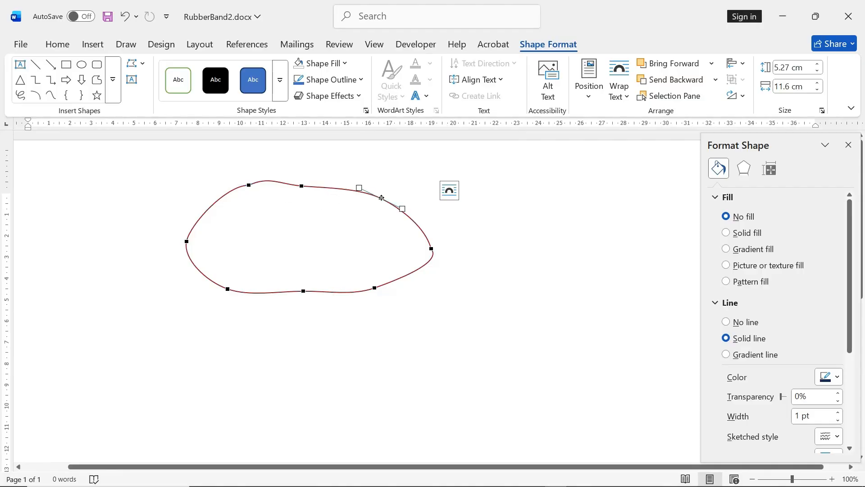
click(543, 210)
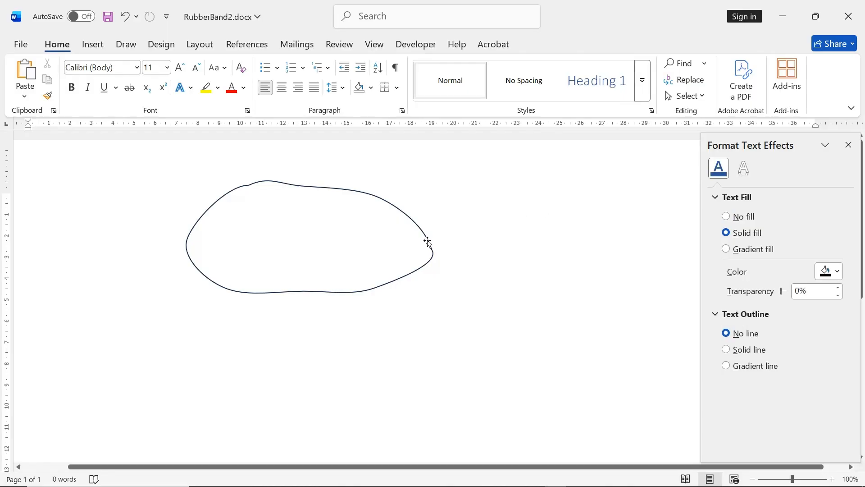
Give the irregular loop a solid outline in a dark gold theme colour
click(306, 185)
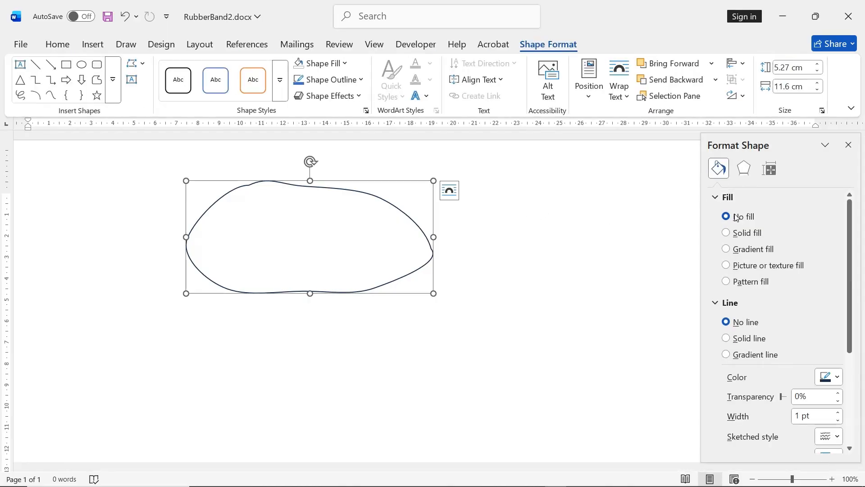
click(739, 303)
click(743, 307)
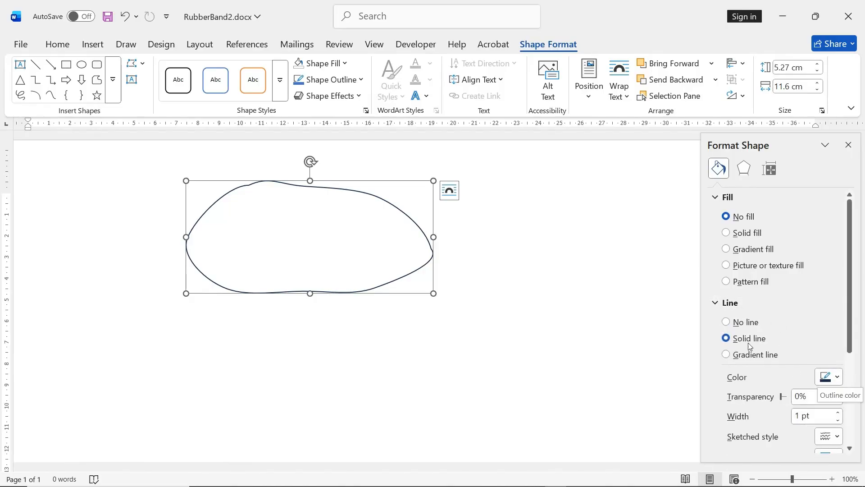
click(838, 378)
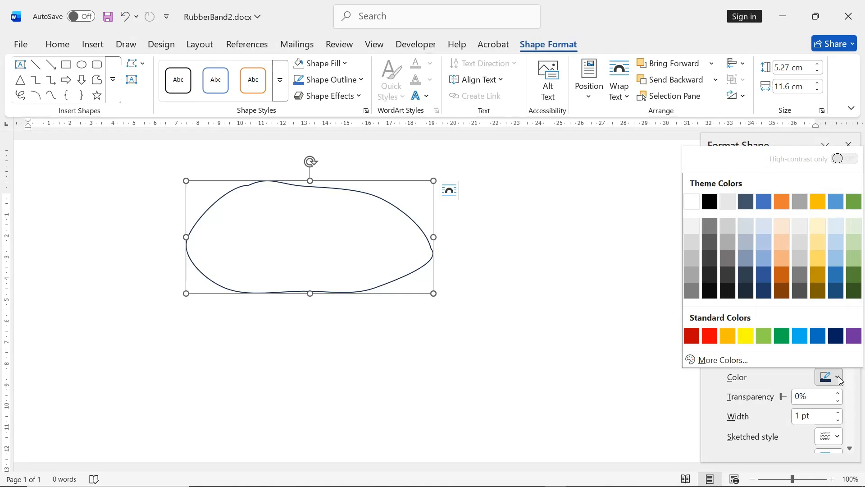
click(818, 277)
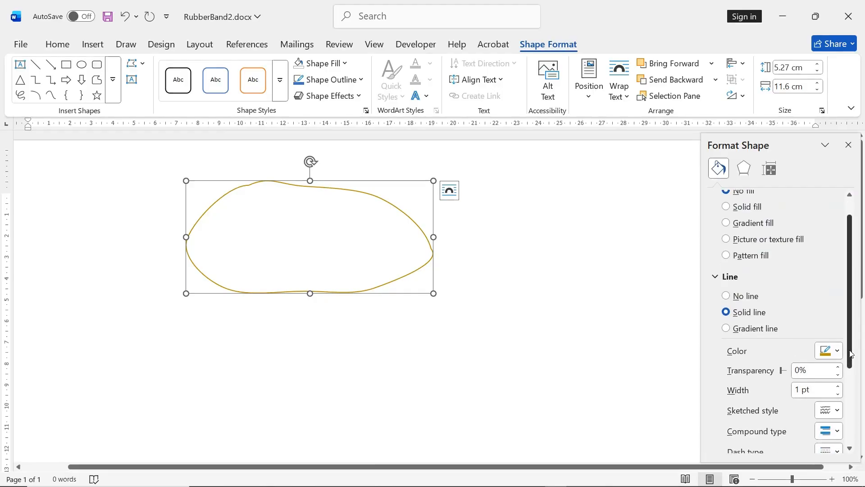
Increase the loop's outline width to 11 pt
scroll(855, 384, down, 3)
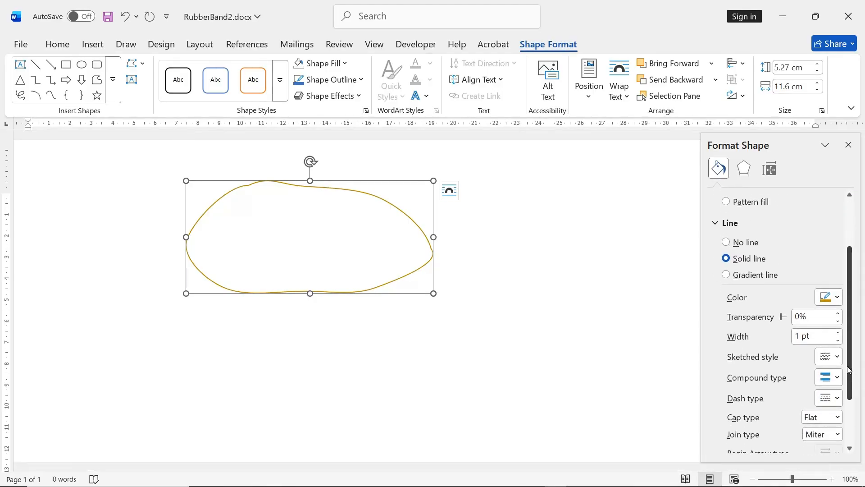
click(838, 335)
click(838, 334)
click(838, 334)
click(838, 334)
click(838, 335)
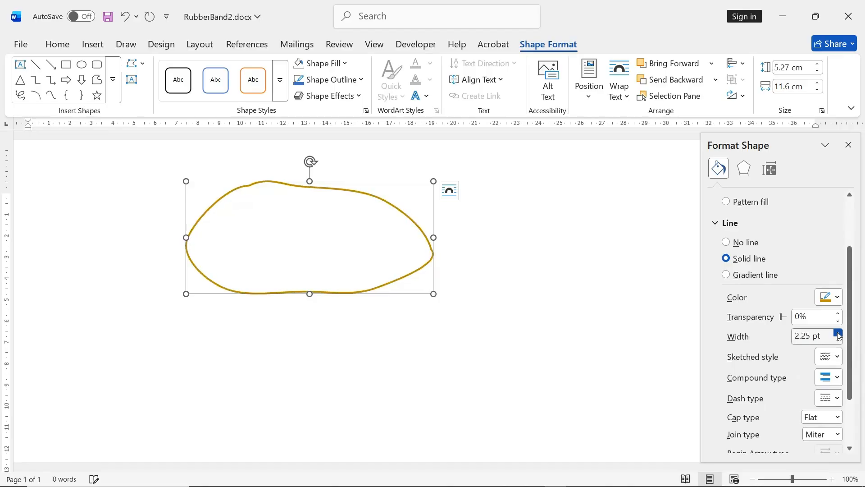
click(838, 334)
click(838, 334)
double_click(838, 334)
click(838, 334)
double_click(838, 334)
double_click(838, 335)
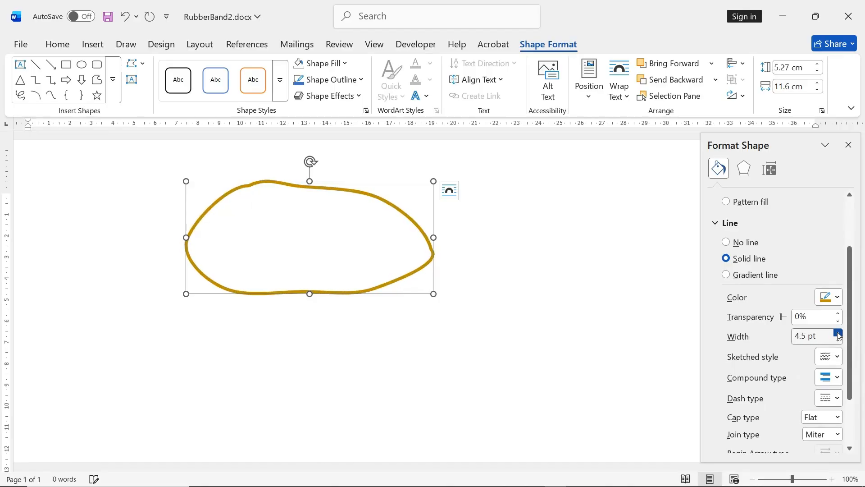
double_click(838, 335)
click(838, 334)
double_click(838, 335)
click(837, 335)
double_click(838, 414)
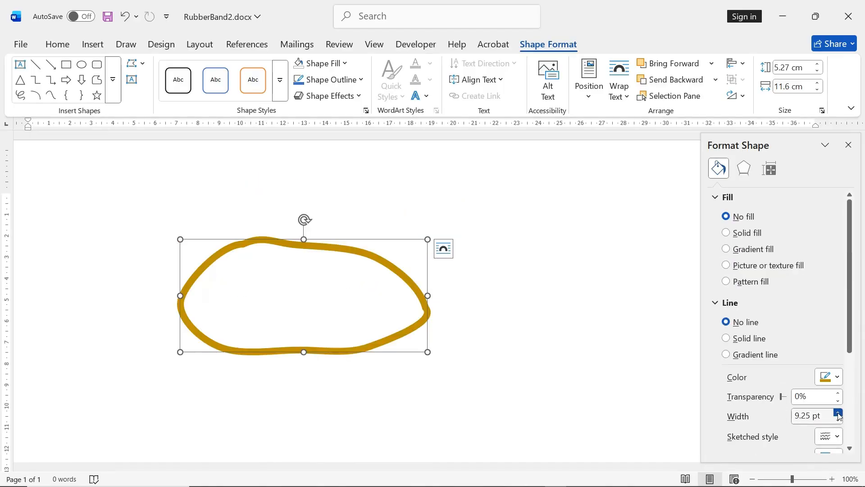
double_click(837, 414)
double_click(837, 413)
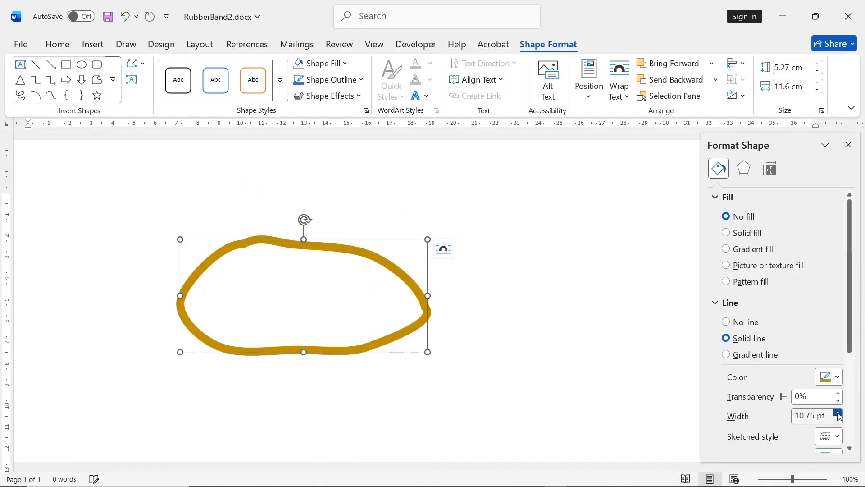
double_click(838, 413)
click(838, 414)
scroll(467, 274, down, 1)
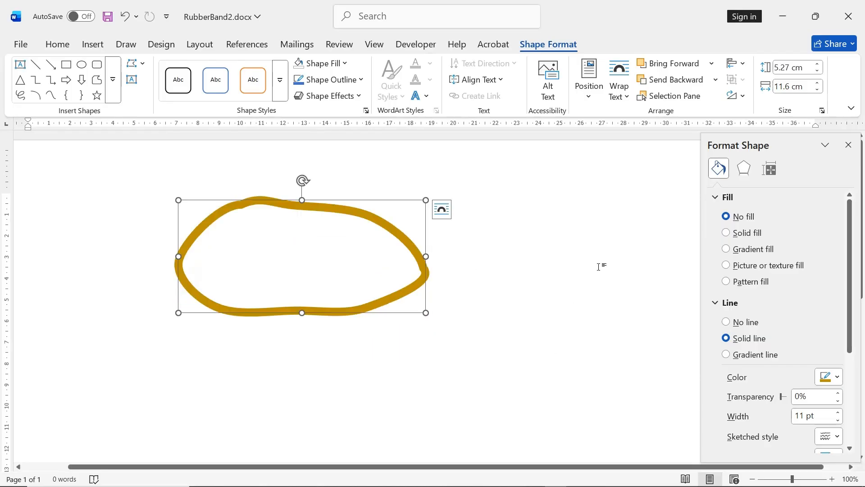
Apply the Angle top bevel to the loop as a 3-D format effect
click(743, 169)
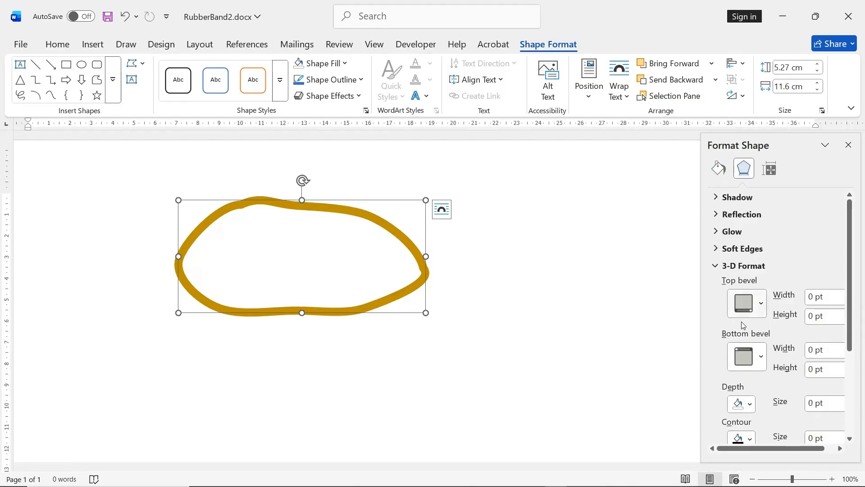
click(760, 306)
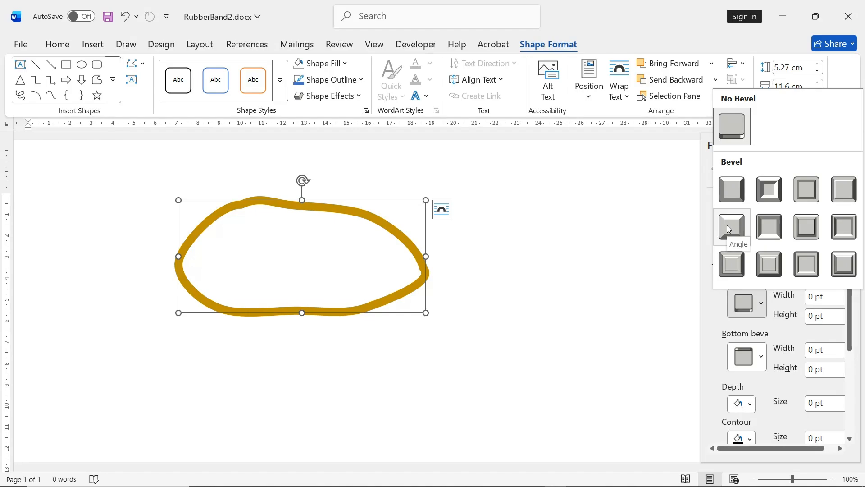
click(729, 229)
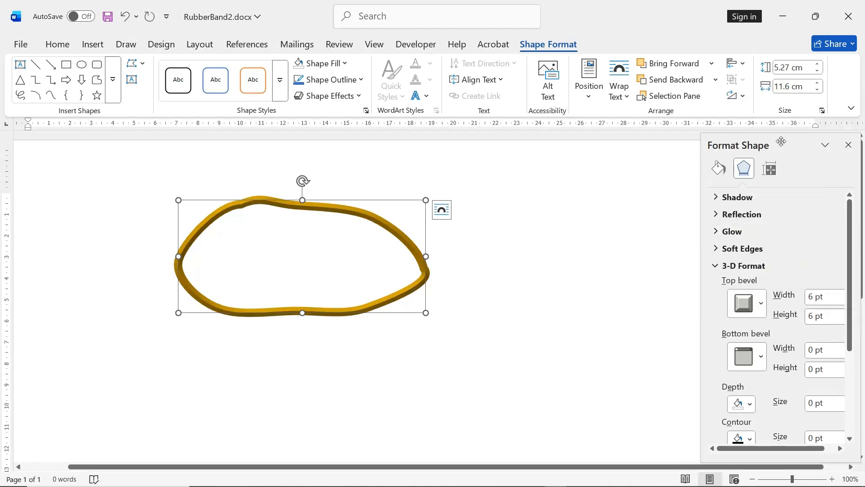
Set the loop's top bevel to a width of 12 pt and a height of 9.5 pt
drag(779, 140, 756, 136)
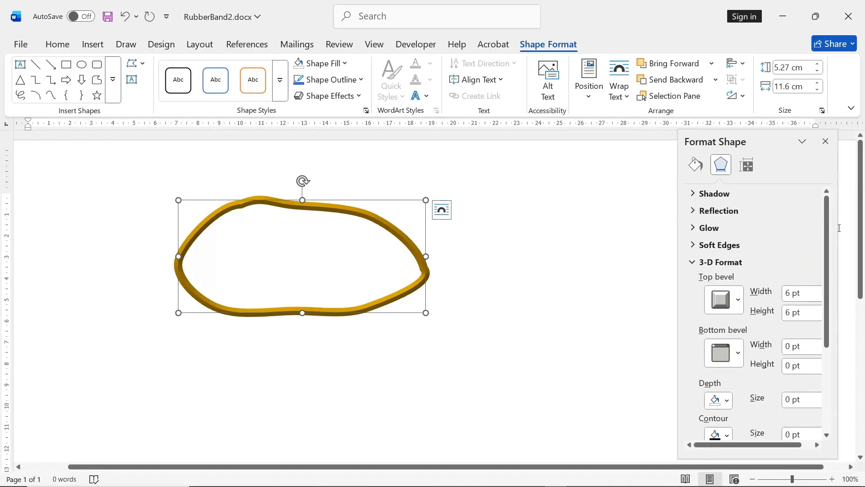
drag(839, 227, 859, 227)
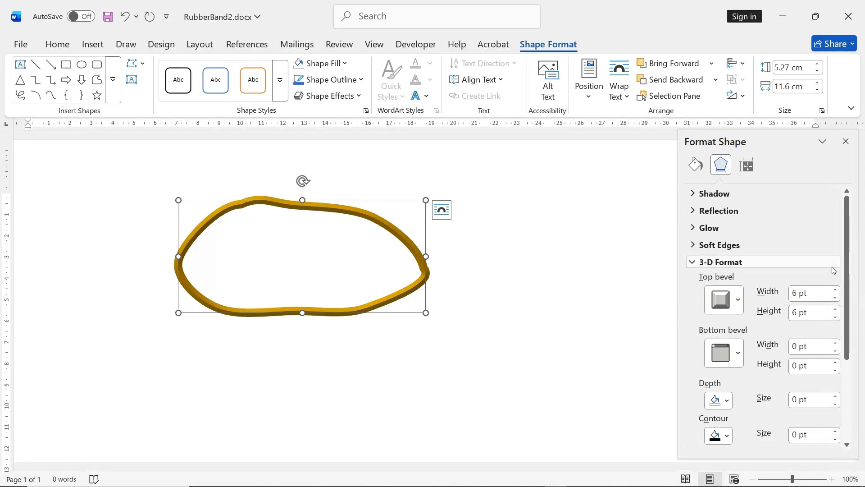
click(791, 293)
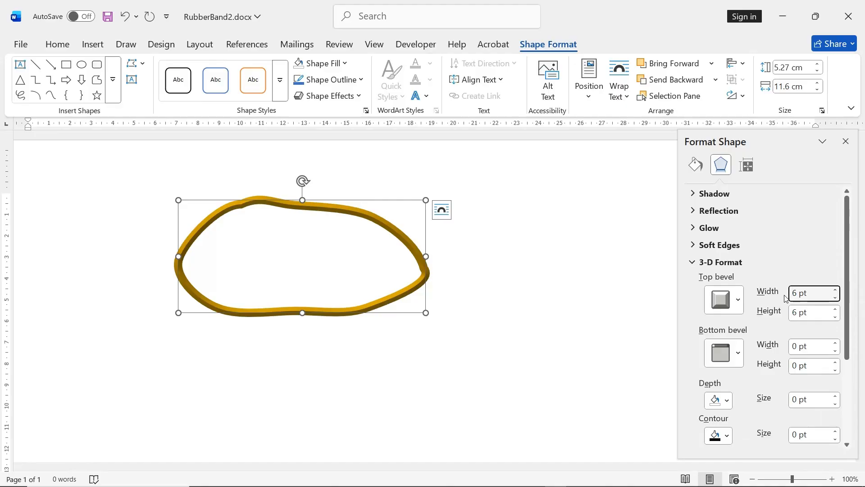
key(Delete)
text(12)
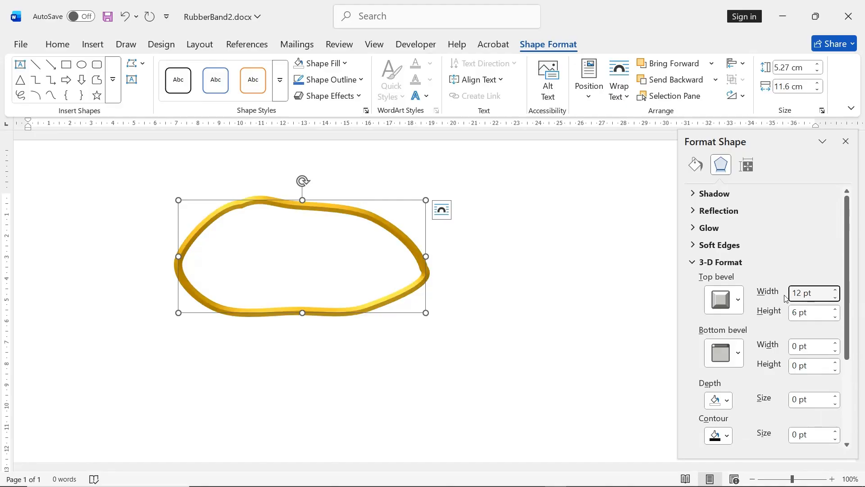
click(818, 314)
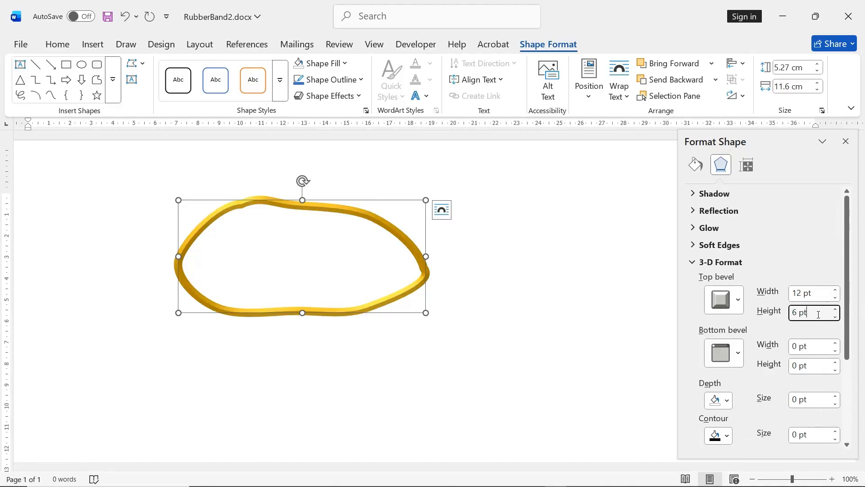
key(BackSpace)
key(BackSpace)
key(BackSpace)
key(BackSpace)
text(9.5)
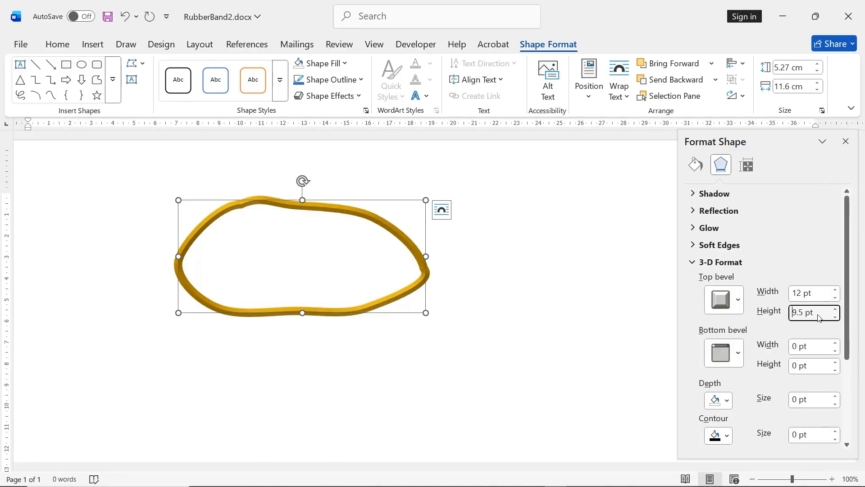
Set the lighting angle of the loop's 3-D format to 190°
scroll(793, 338, down, 3)
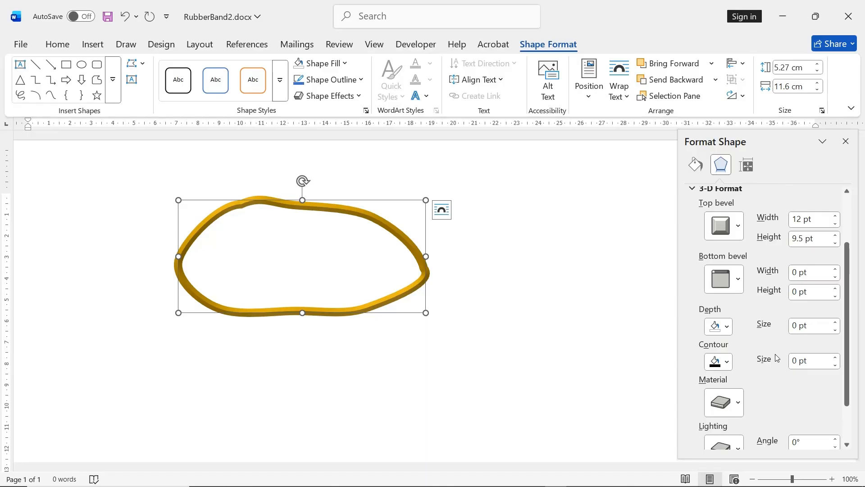
scroll(777, 358, down, 2)
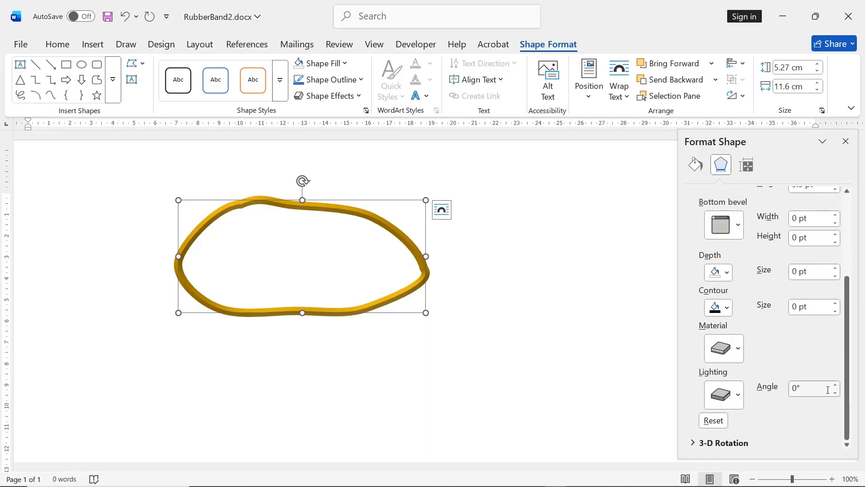
click(802, 388)
text(19)
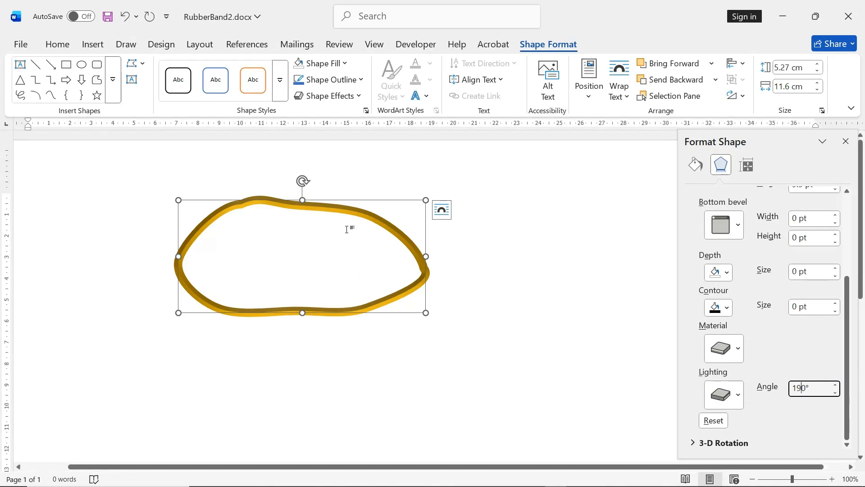
Move the loop slightly down and left, and give it the third Standard 3-D material, Plastic
drag(310, 213, 284, 233)
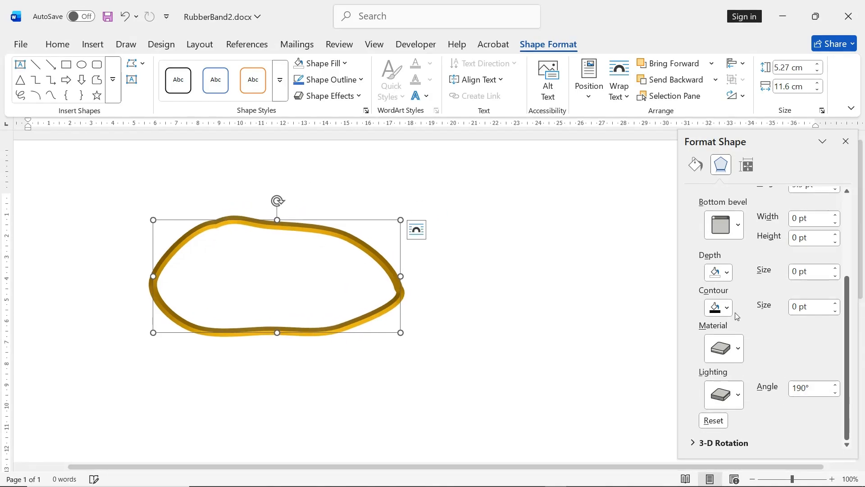
click(739, 350)
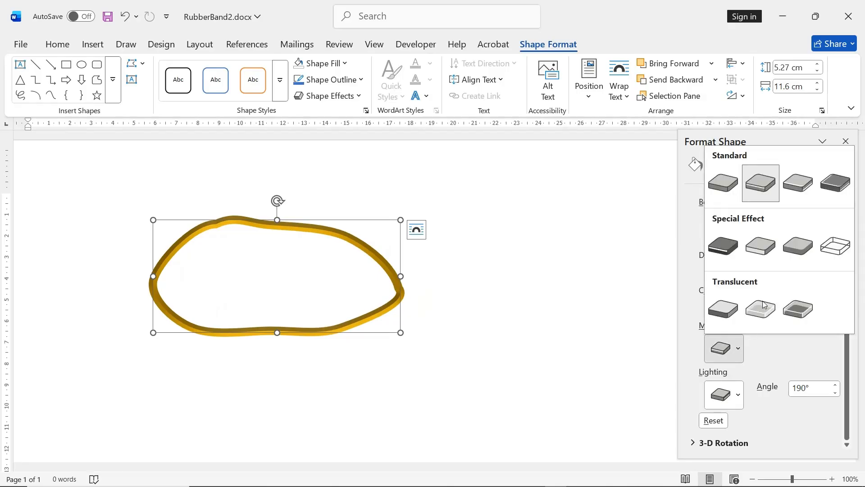
click(803, 180)
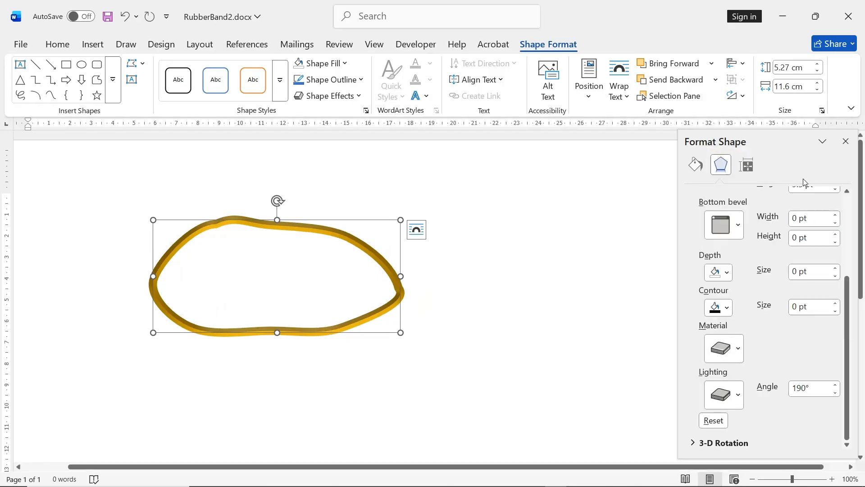
click(738, 350)
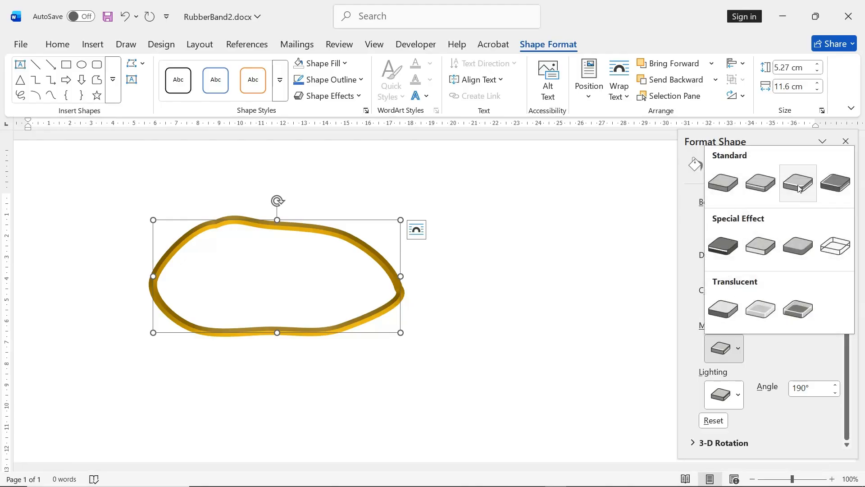
click(785, 356)
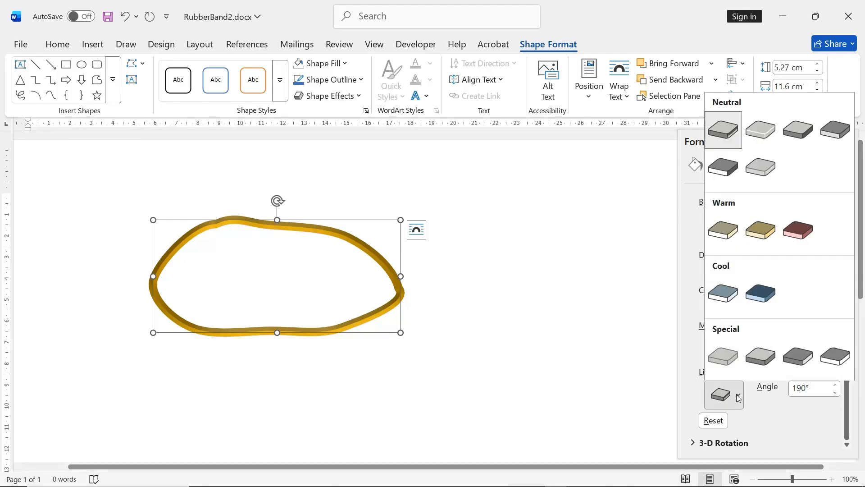
Apply Three Point lighting to the loop and set its lighting angle to 190°
click(728, 399)
click(737, 140)
drag(808, 389, 772, 391)
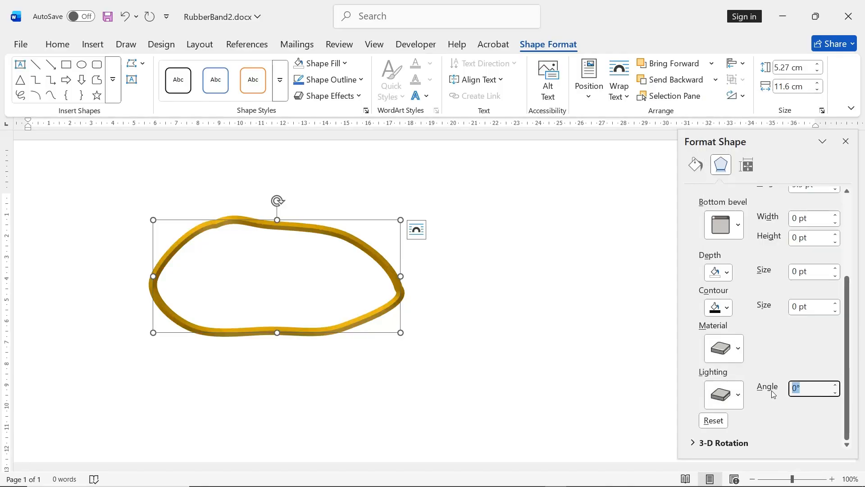
text(190)
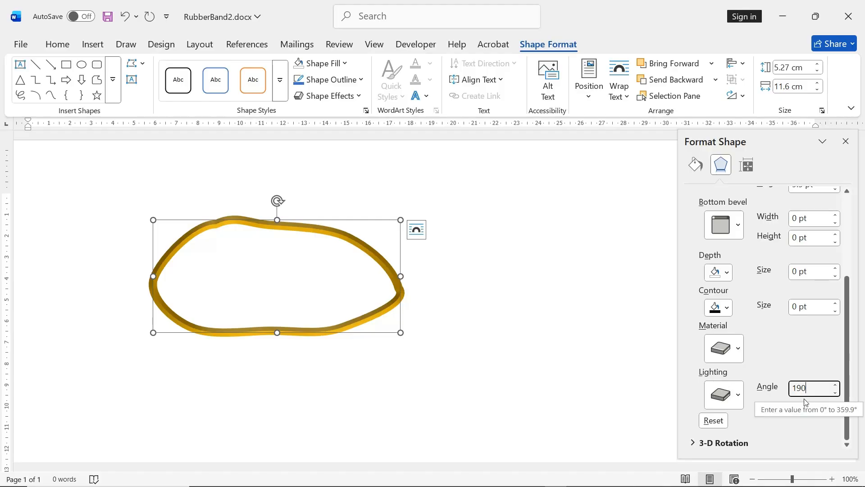
key(Return)
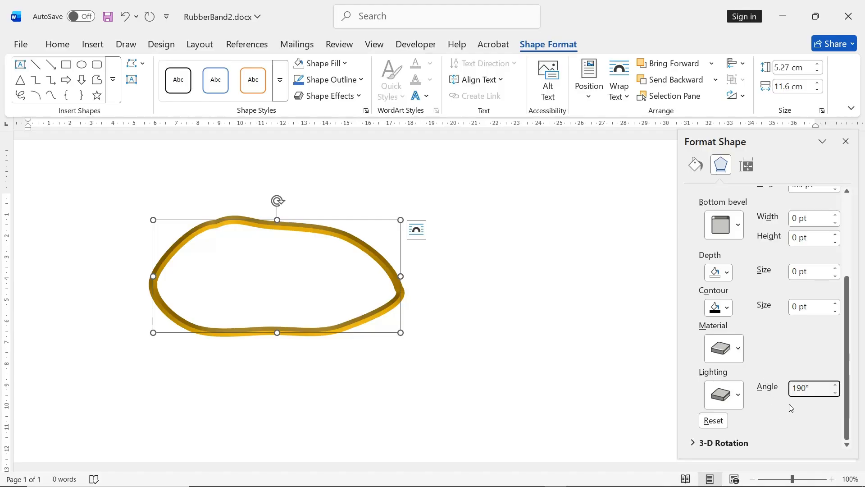
click(739, 396)
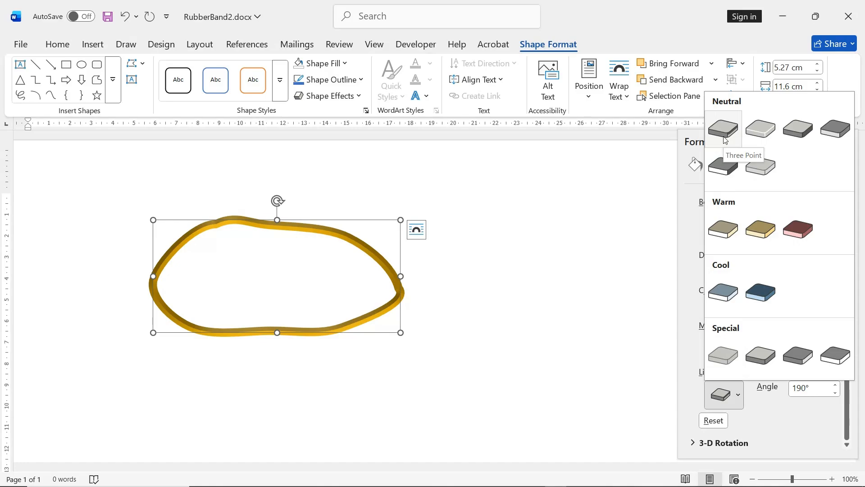
click(619, 249)
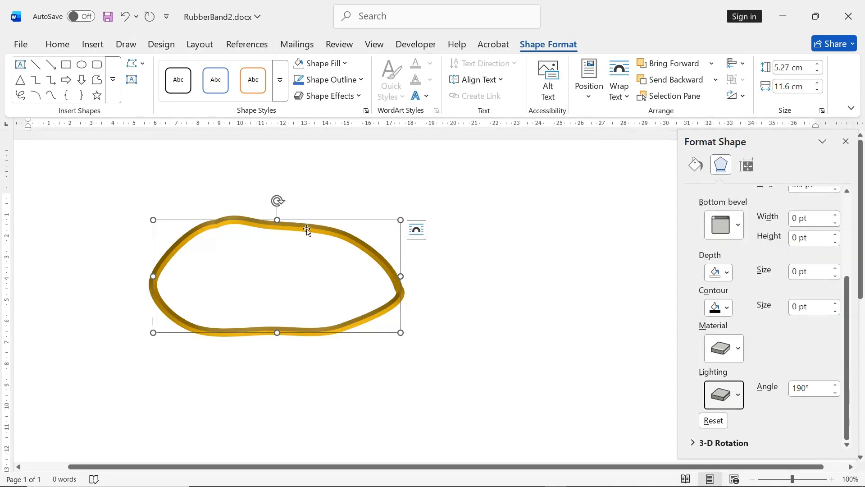
Enlarge the loop to about 7.7 cm high and 14.4 cm wide, and smooth the kink at its upper left by editing its points
drag(278, 221, 286, 195)
drag(401, 333, 461, 363)
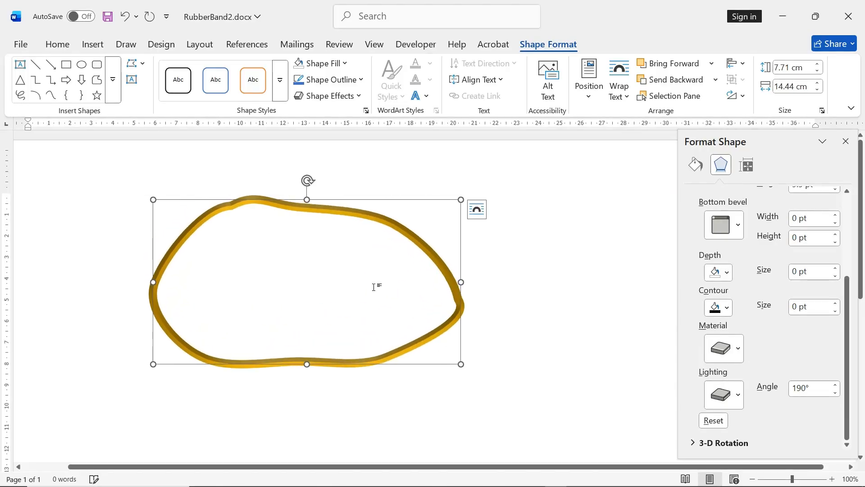
right_click(278, 206)
click(310, 265)
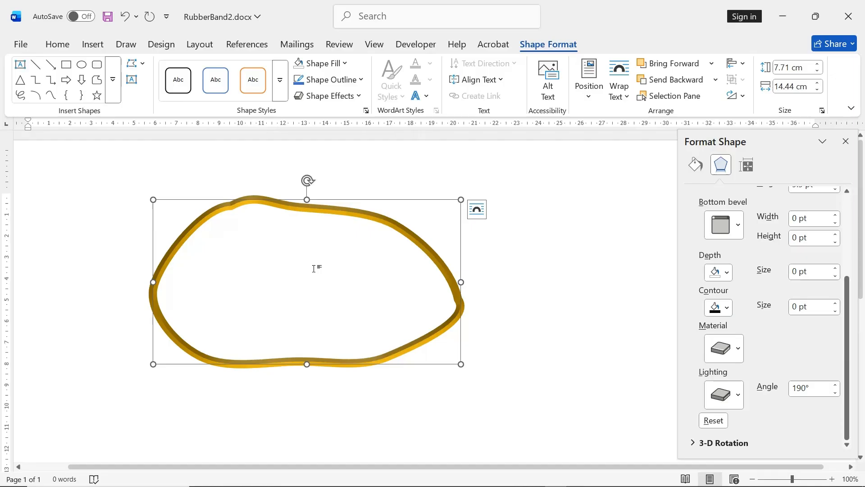
click(231, 206)
drag(202, 206, 205, 212)
drag(256, 191, 255, 194)
click(412, 350)
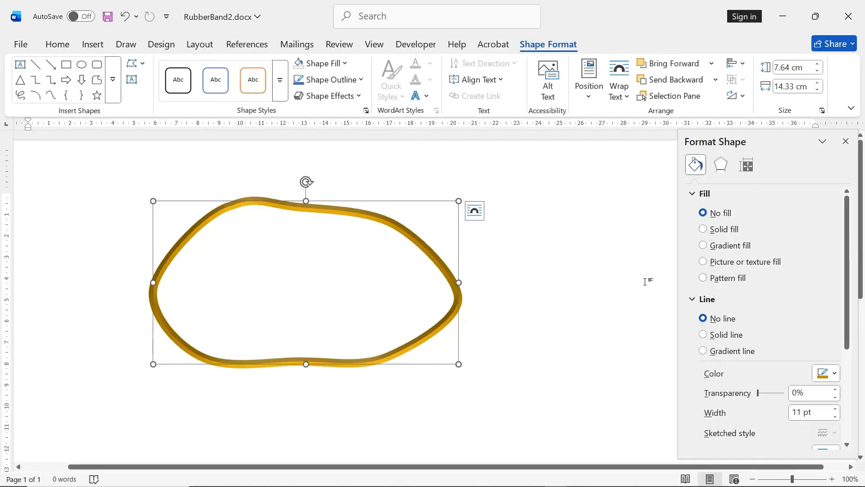
Increase the loop's outline width to 15.25 pt and move the loop slightly to the right on the page
click(834, 409)
click(834, 409)
click(835, 409)
click(834, 409)
click(835, 409)
click(835, 409)
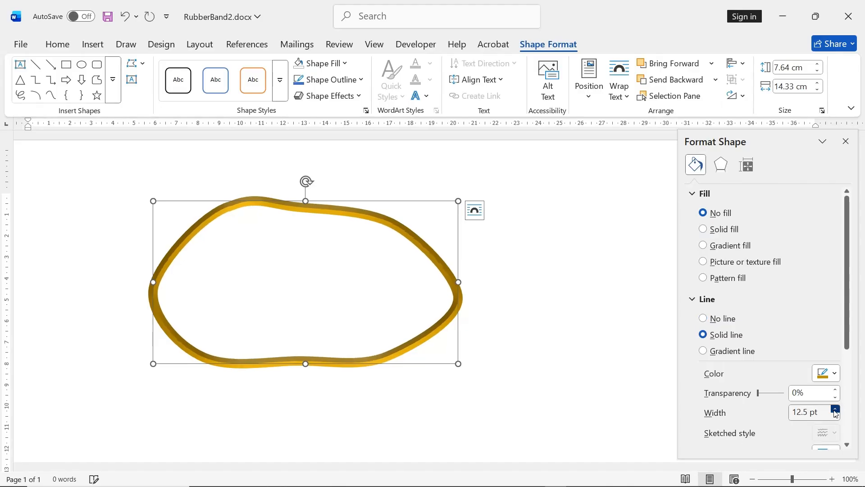
click(834, 410)
click(835, 410)
click(834, 410)
click(835, 410)
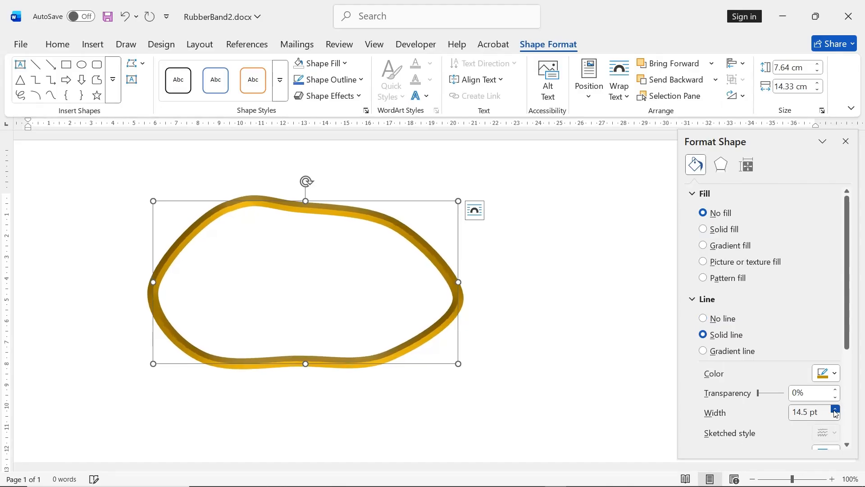
click(835, 410)
click(835, 410)
click(835, 410)
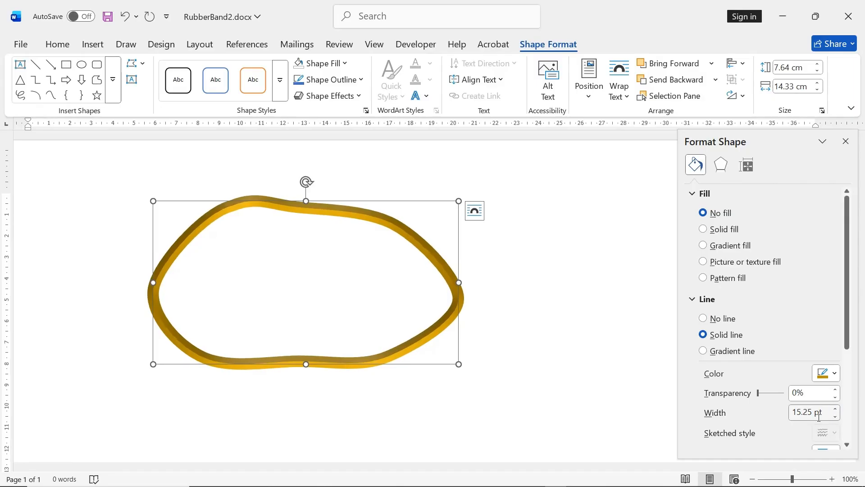
click(835, 410)
click(514, 301)
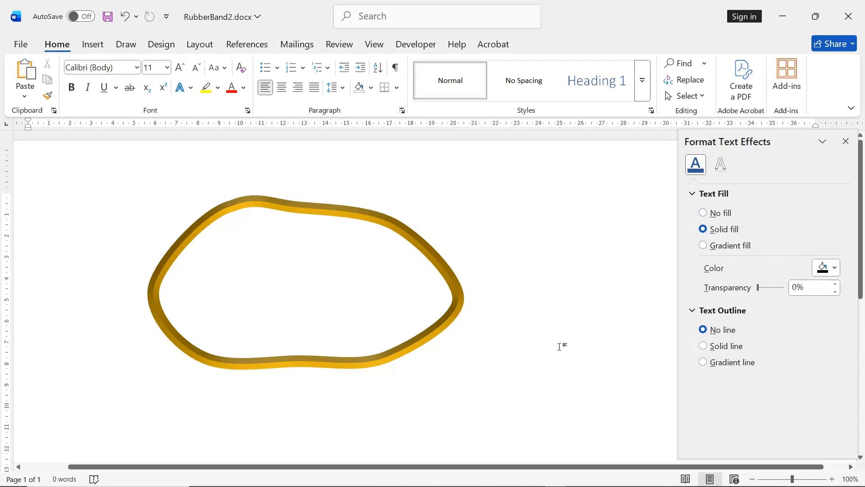
drag(455, 309, 482, 309)
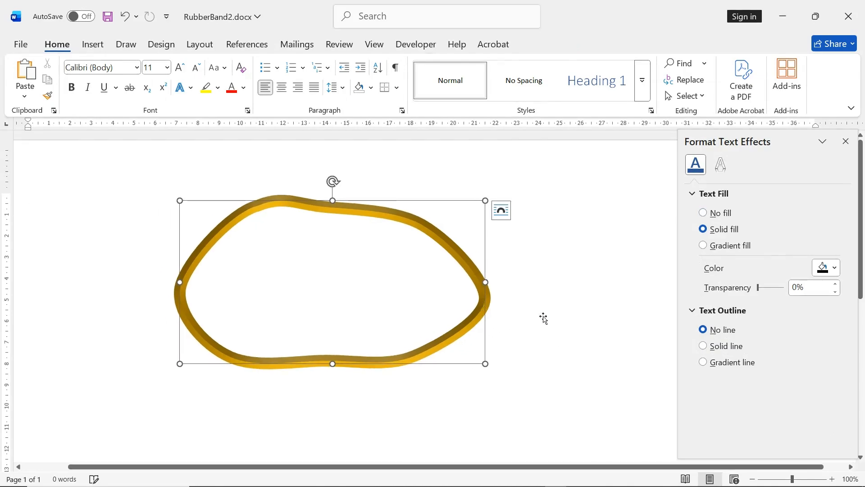